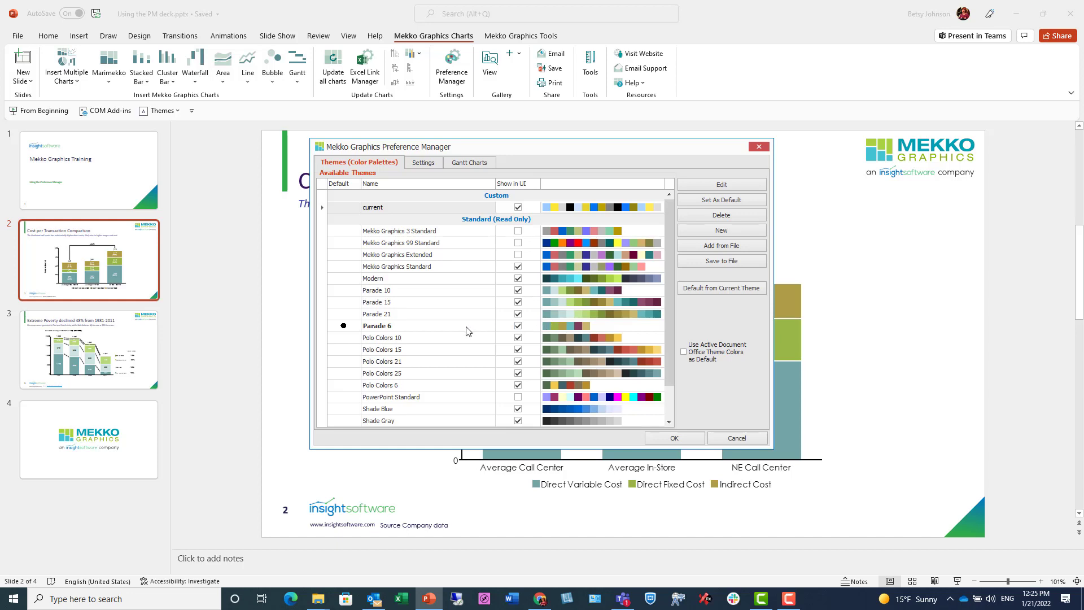
# Edit the Parade 6 theme and add Cranberry to the bars draw order, placing it between Green B and Blue A.
pyautogui.click(467, 331)
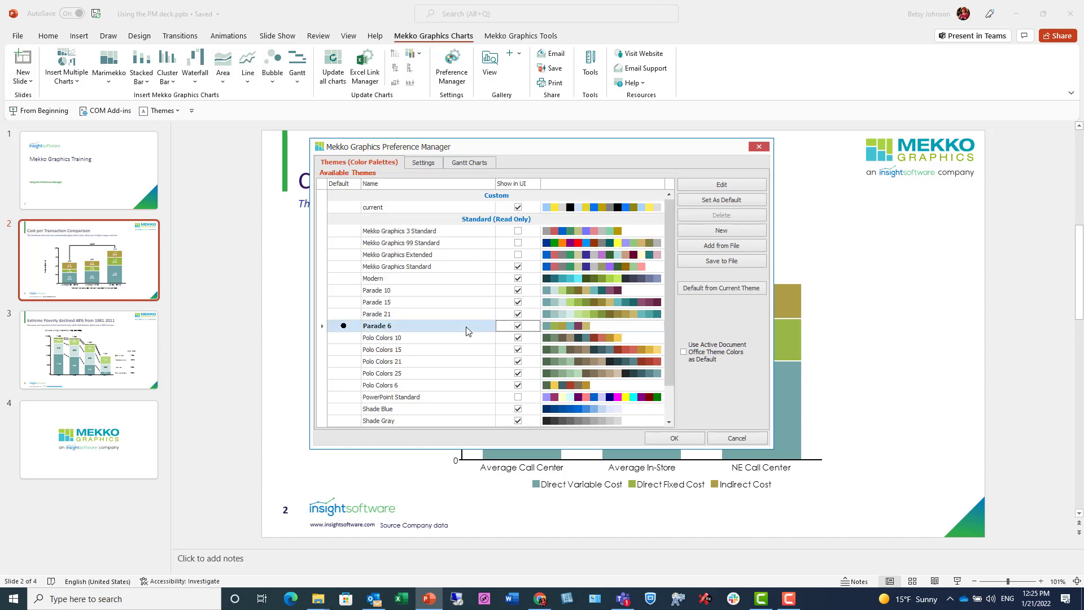
pyautogui.click(742, 184)
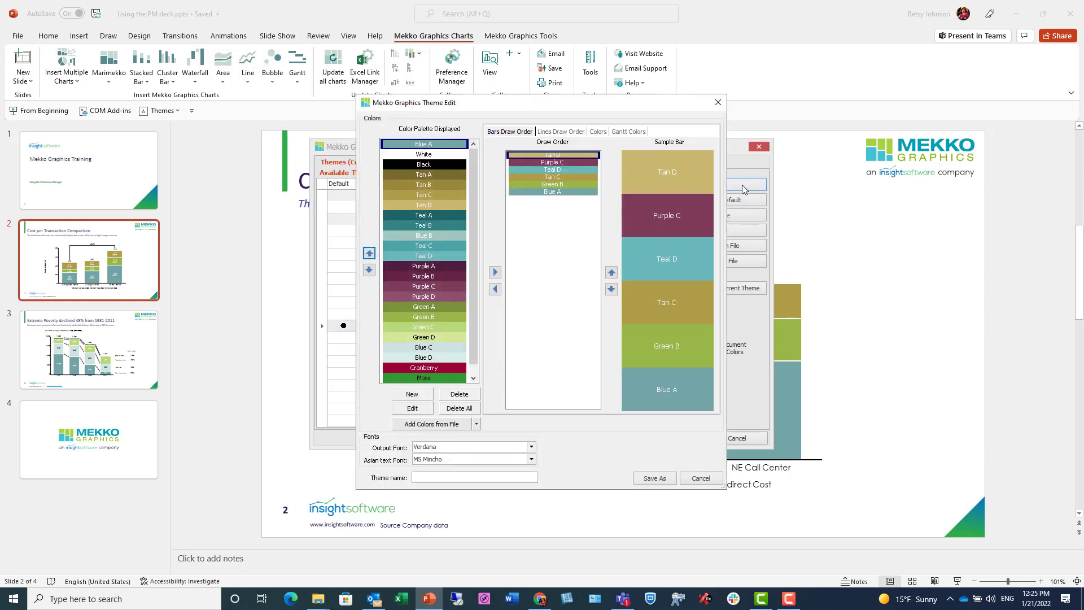
pyautogui.click(441, 368)
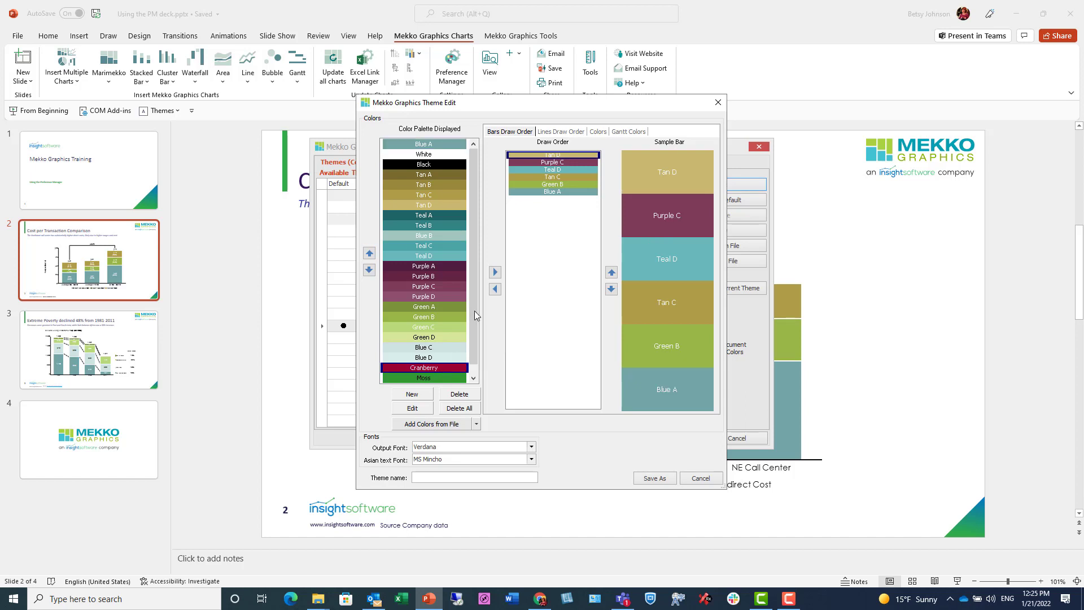
pyautogui.click(495, 273)
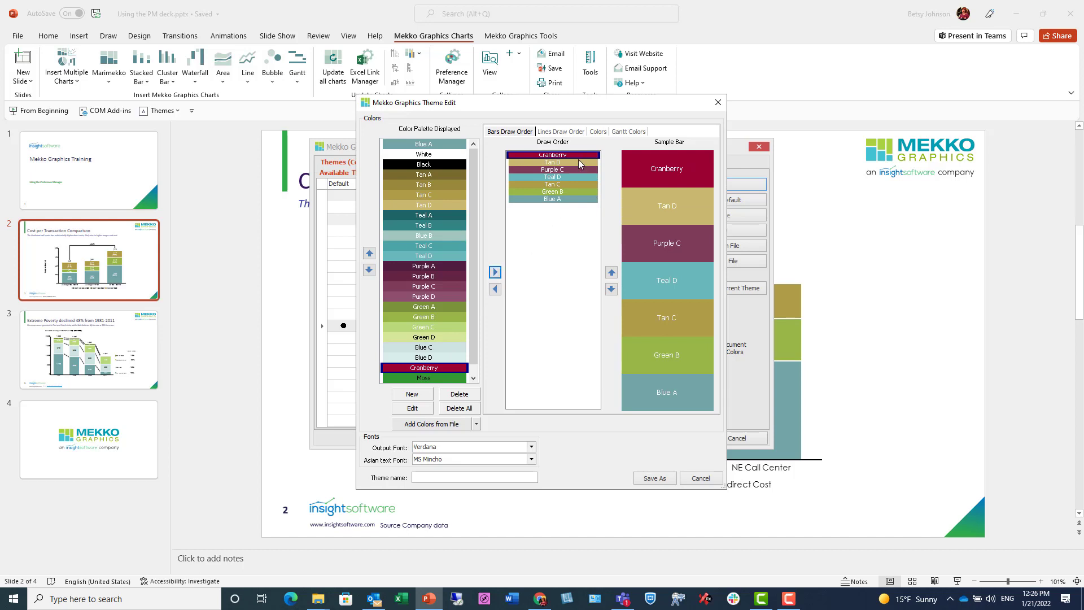
pyautogui.click(611, 289)
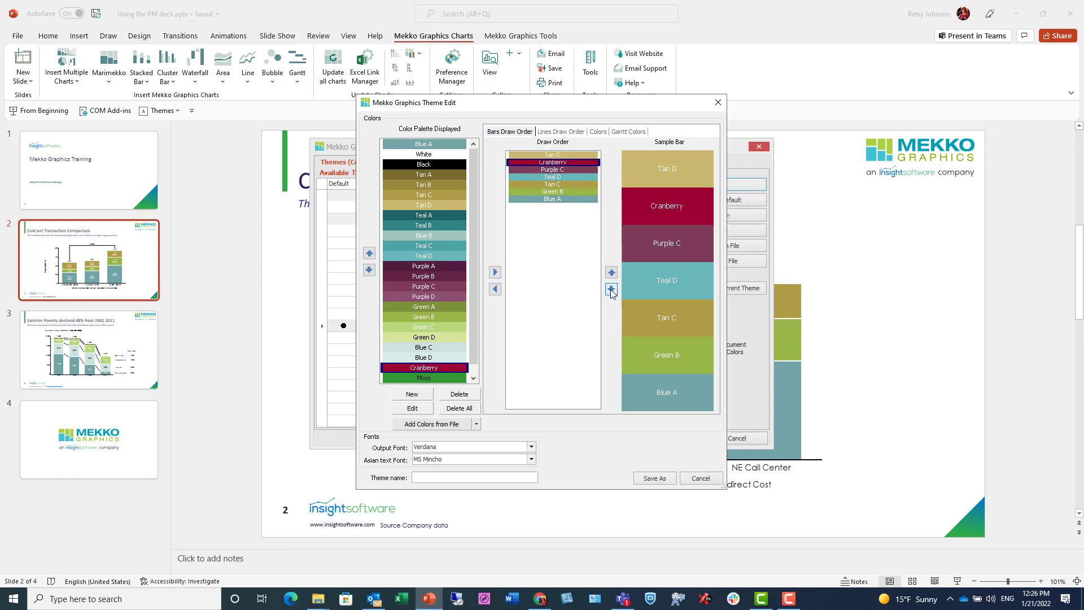
pyautogui.click(611, 289)
pyautogui.click(610, 289)
pyautogui.click(611, 289)
pyautogui.click(611, 289)
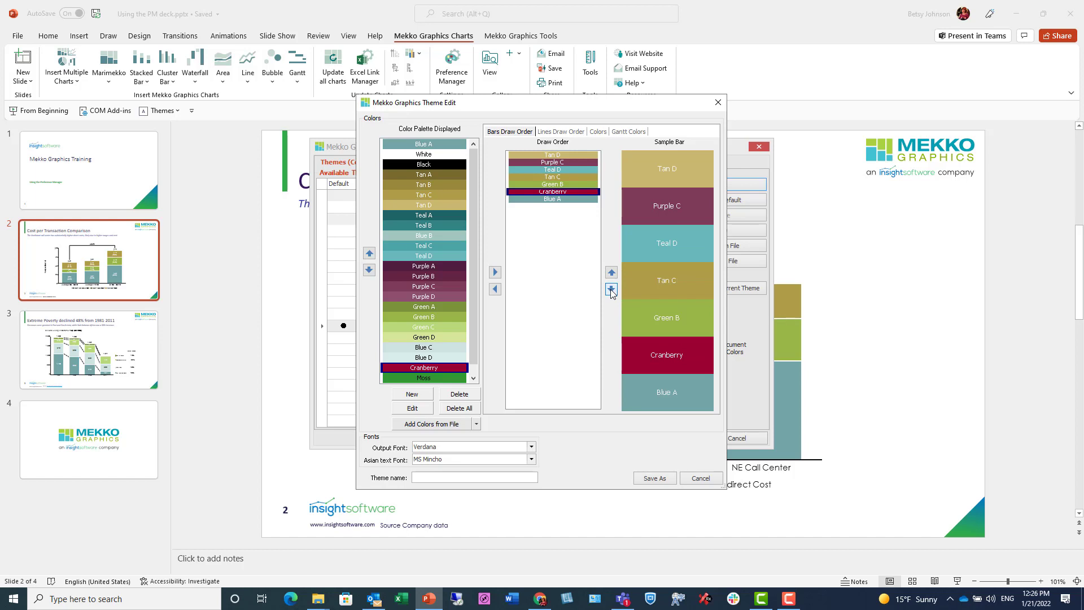
# Set the theme's no-shading color for bar charts to Tan A and view the Gantt colors.
pyautogui.click(558, 132)
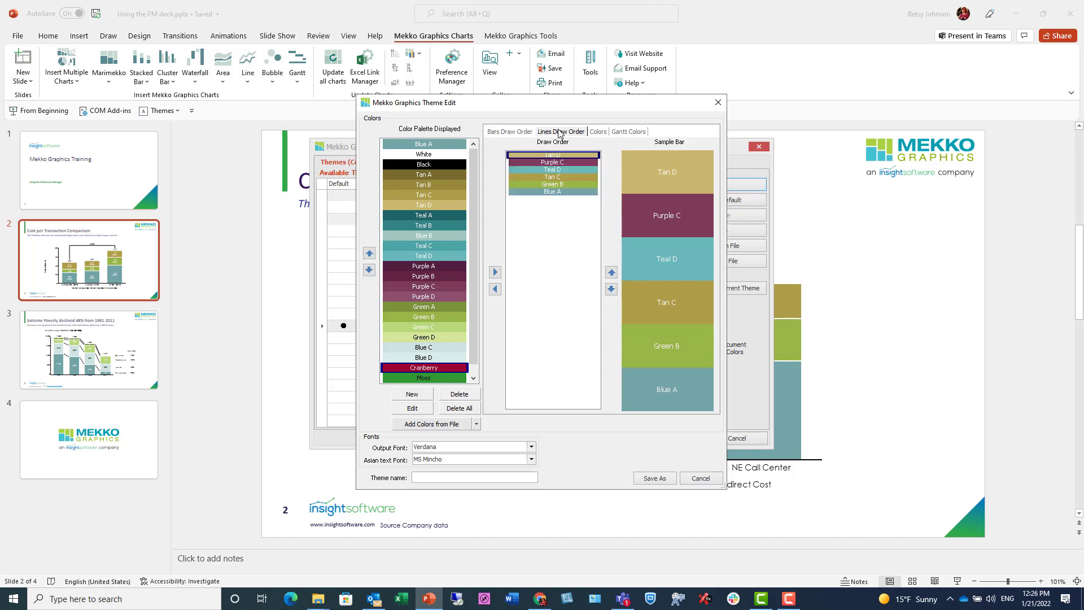
pyautogui.click(600, 135)
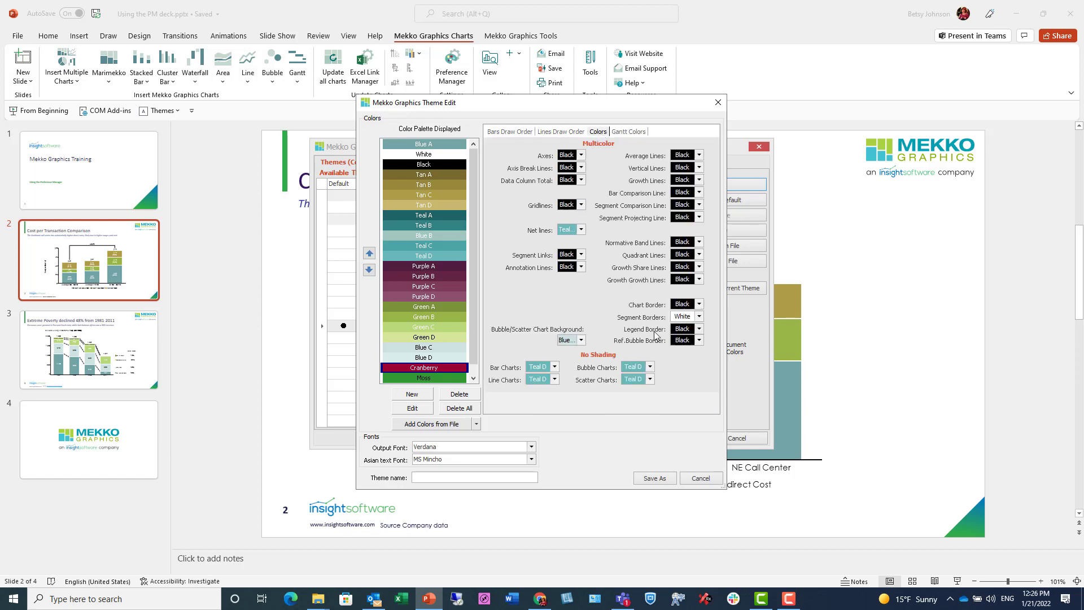
pyautogui.click(555, 367)
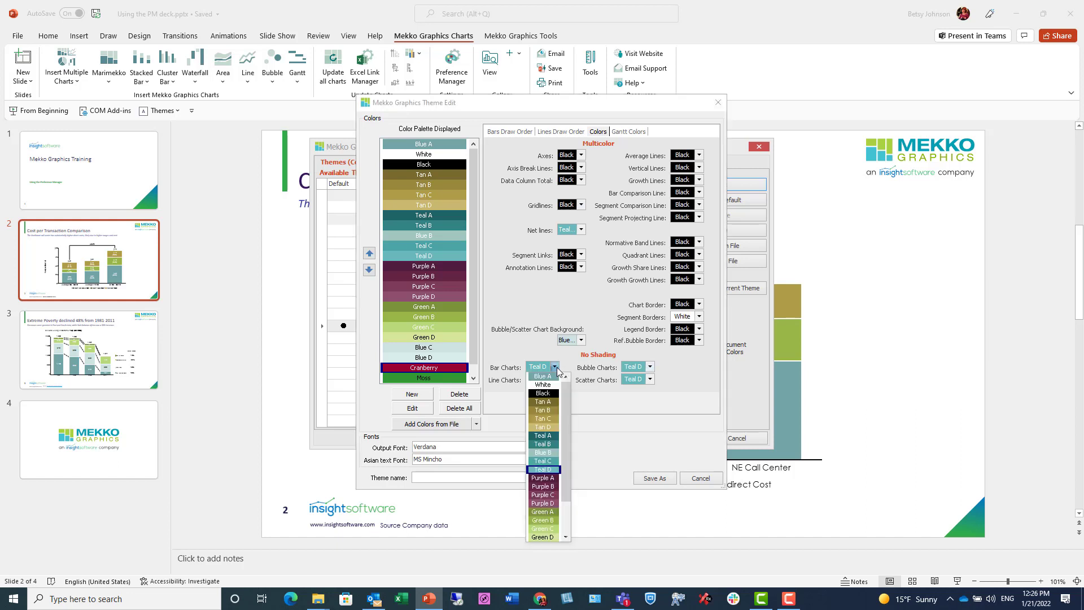
pyautogui.click(549, 403)
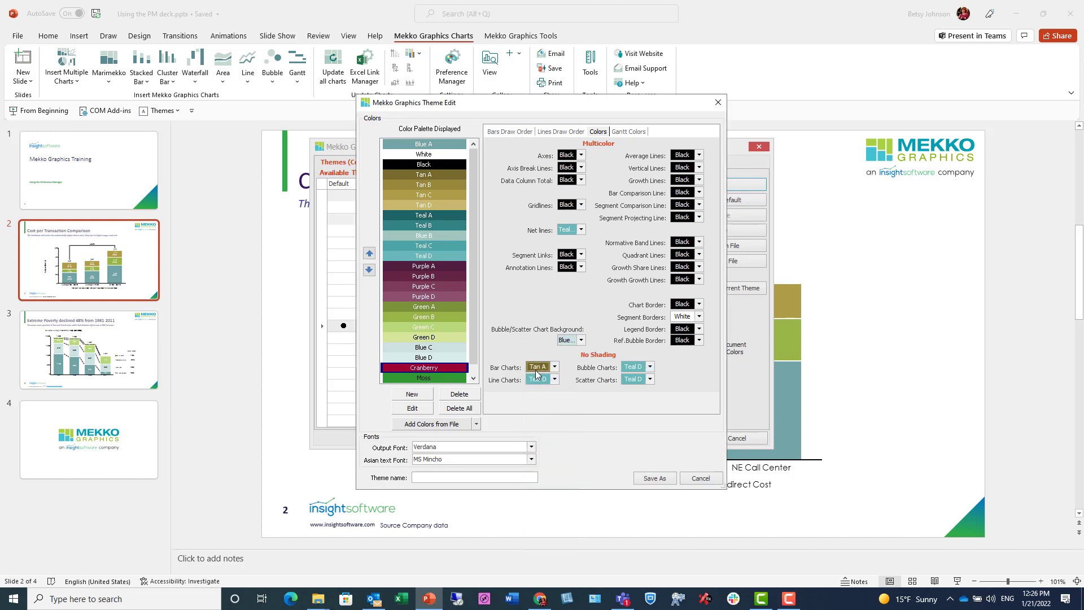
pyautogui.click(626, 134)
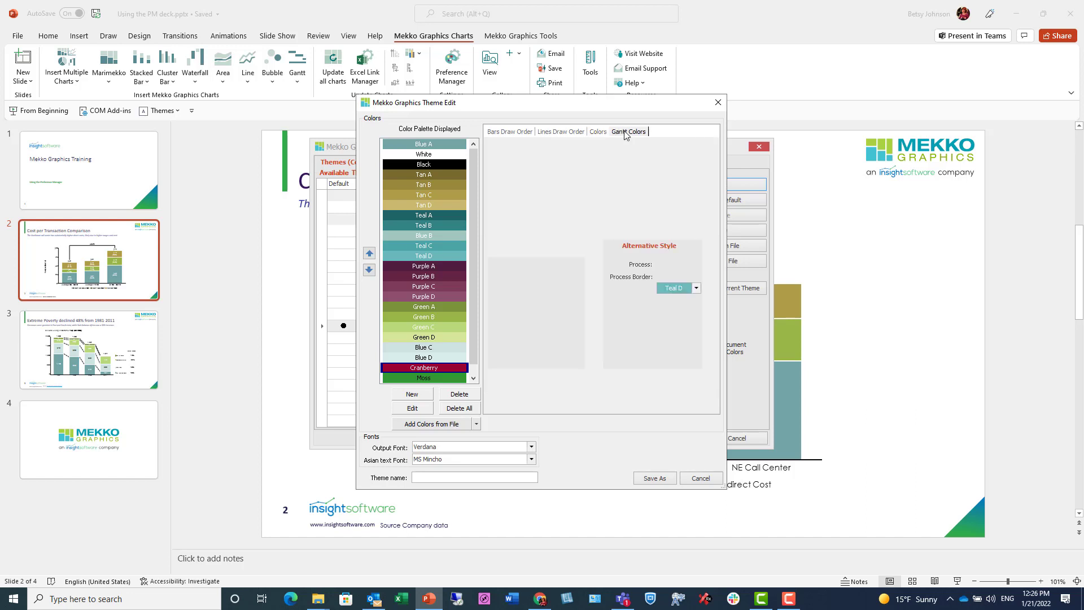
# Create a new light green palette color named Olive with RGB 130, 200, 128.
pyautogui.click(511, 132)
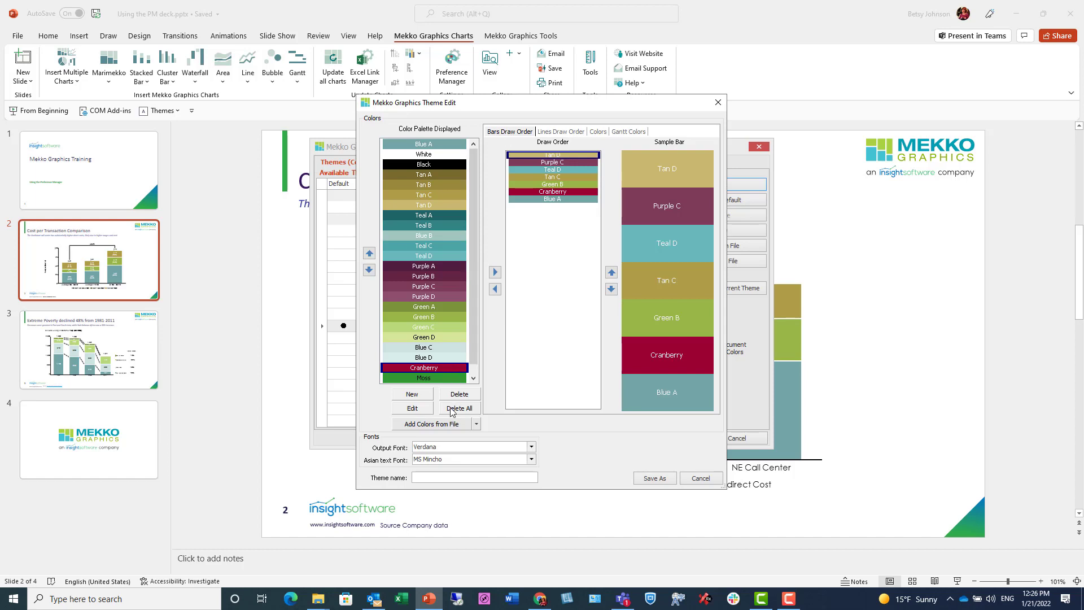
pyautogui.click(415, 396)
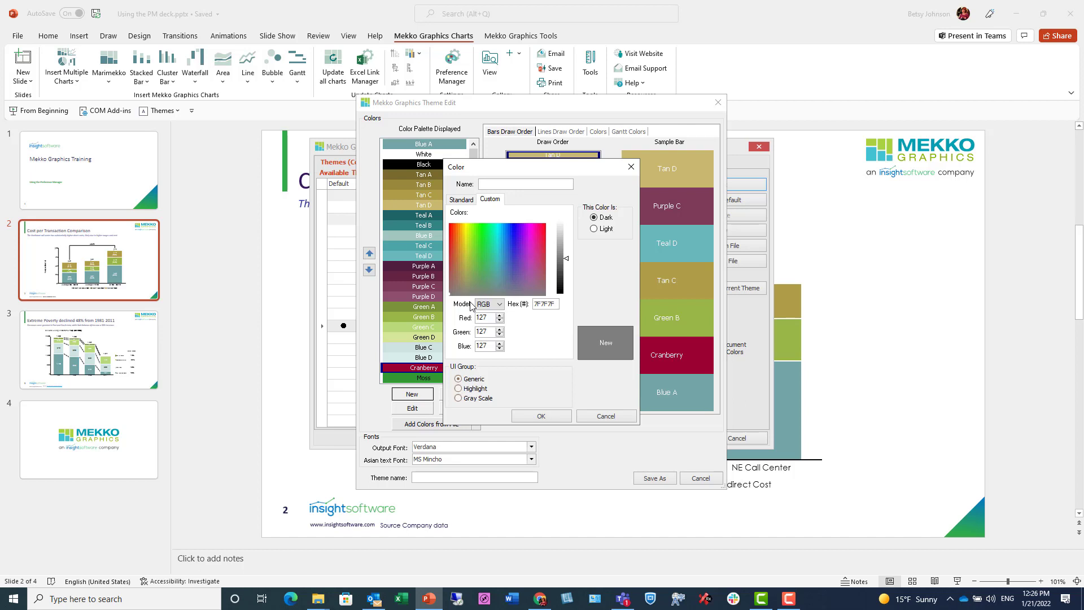
pyautogui.write('Olive')
pyautogui.click(480, 268)
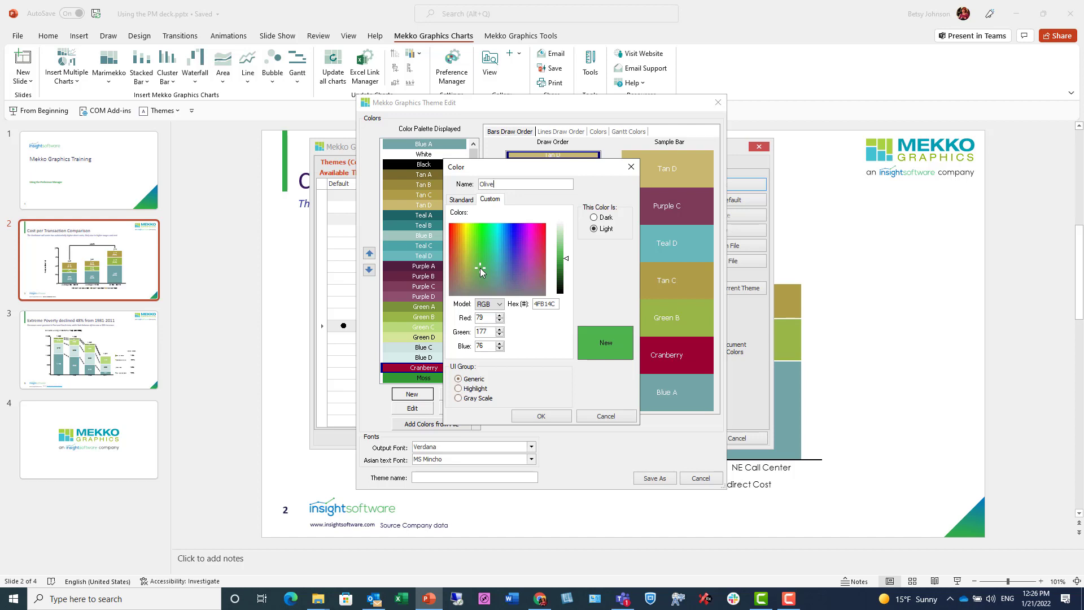
pyautogui.click(564, 248)
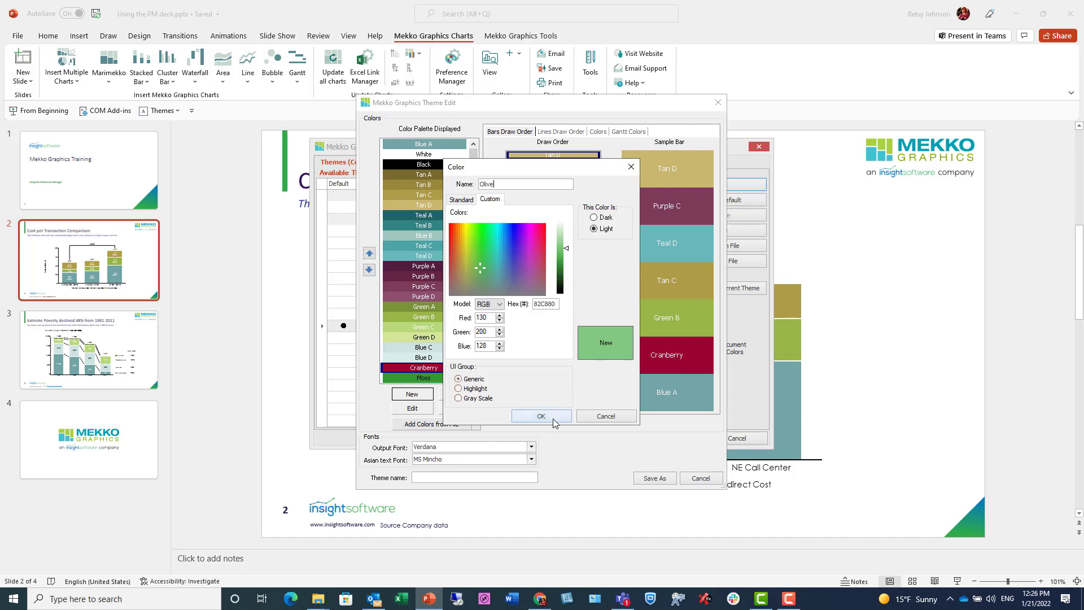
pyautogui.click(515, 416)
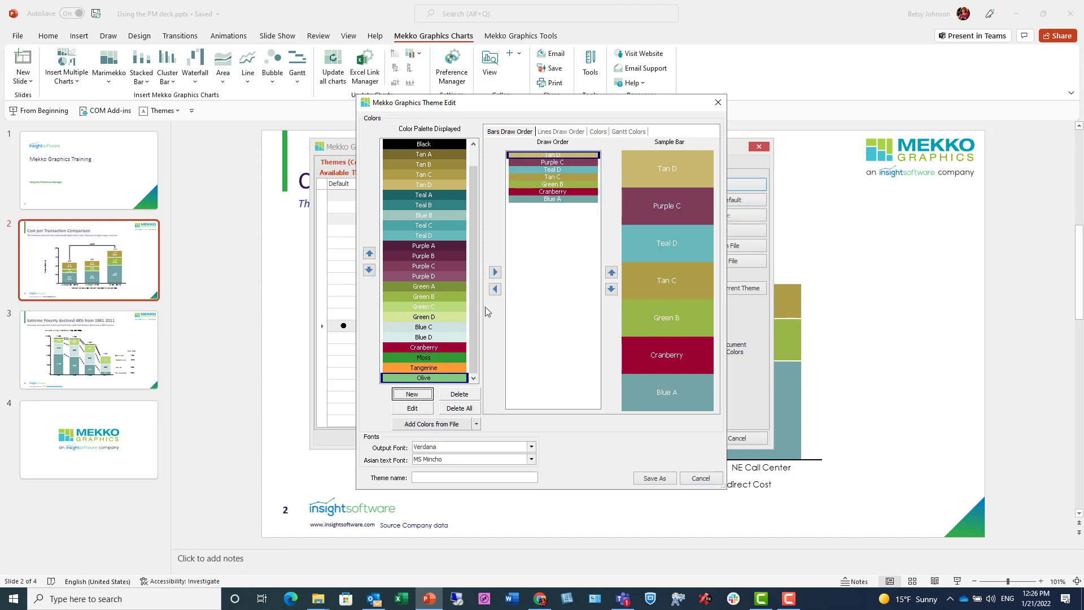
# Add Olive to the bars draw order and place it between Green B and Cranberry.
pyautogui.click(495, 273)
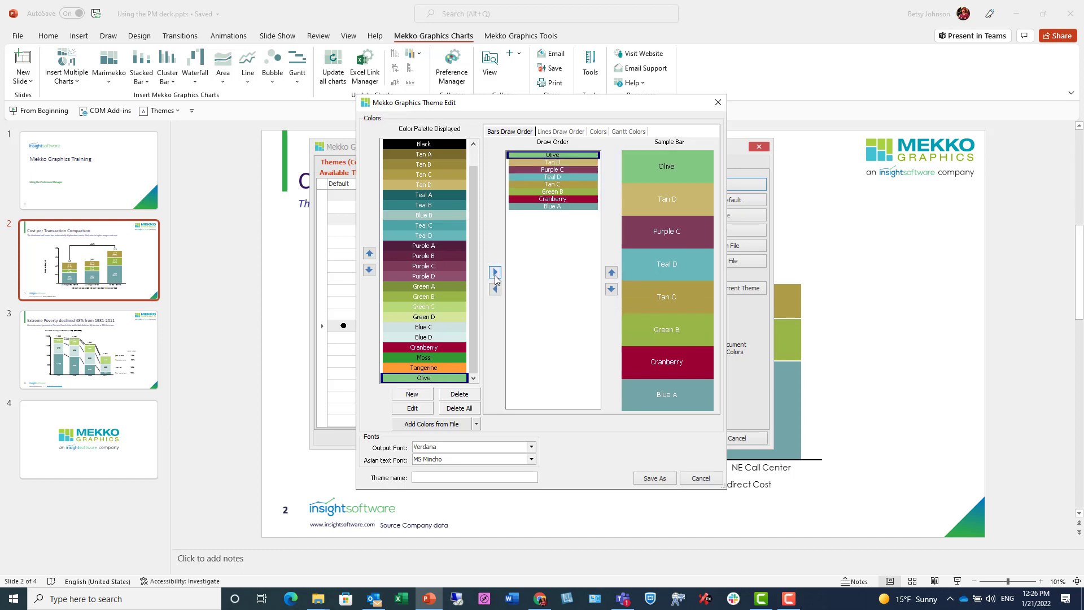
pyautogui.click(611, 289)
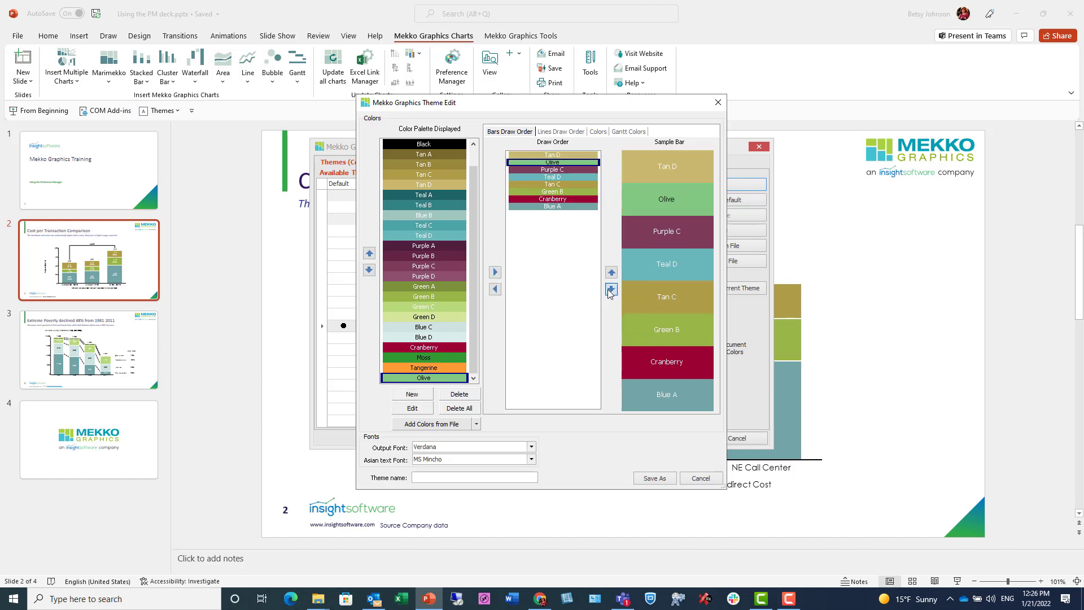
pyautogui.click(610, 289)
pyautogui.click(611, 289)
pyautogui.click(611, 289)
pyautogui.click(610, 289)
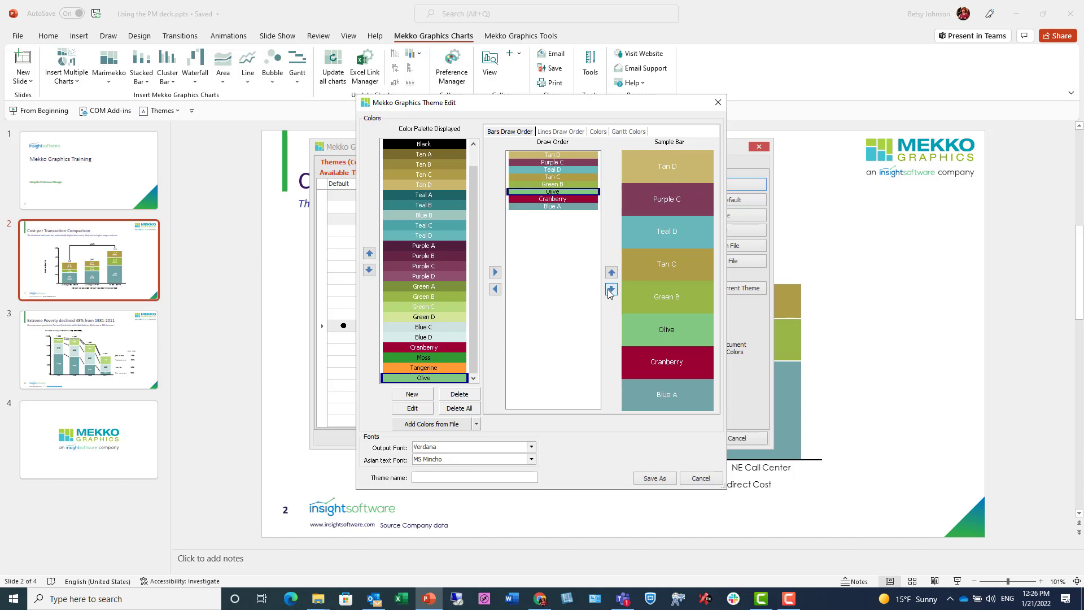
# Save the edited theme under the name Customized Palette.
pyautogui.click(452, 478)
pyautogui.write('Customized Palette')
pyautogui.click(641, 479)
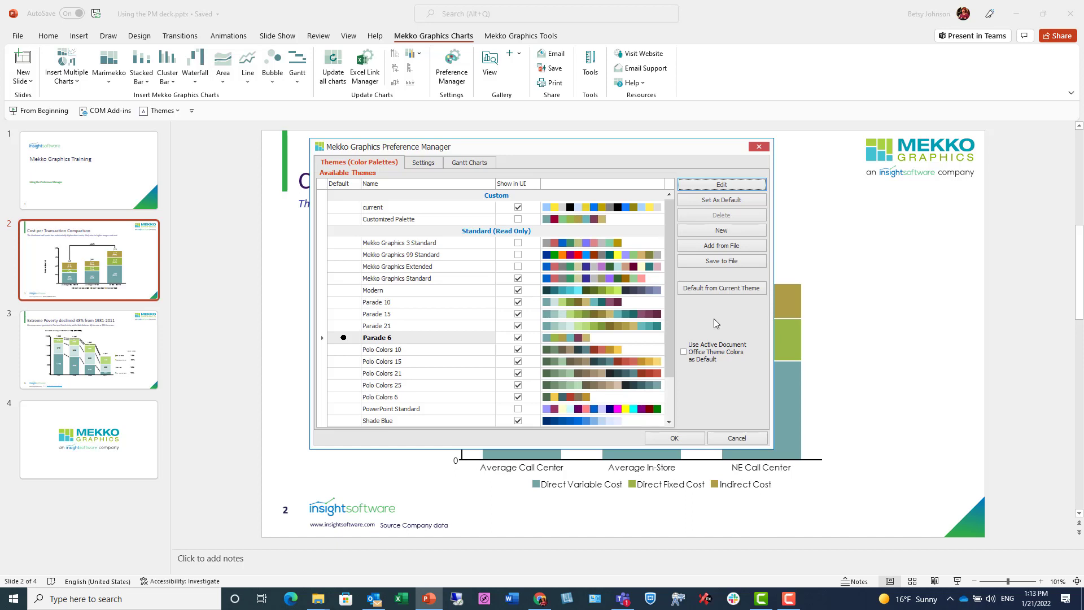
# Enable Customized Palette for display in the UI and set it as the default theme.
pyautogui.click(383, 220)
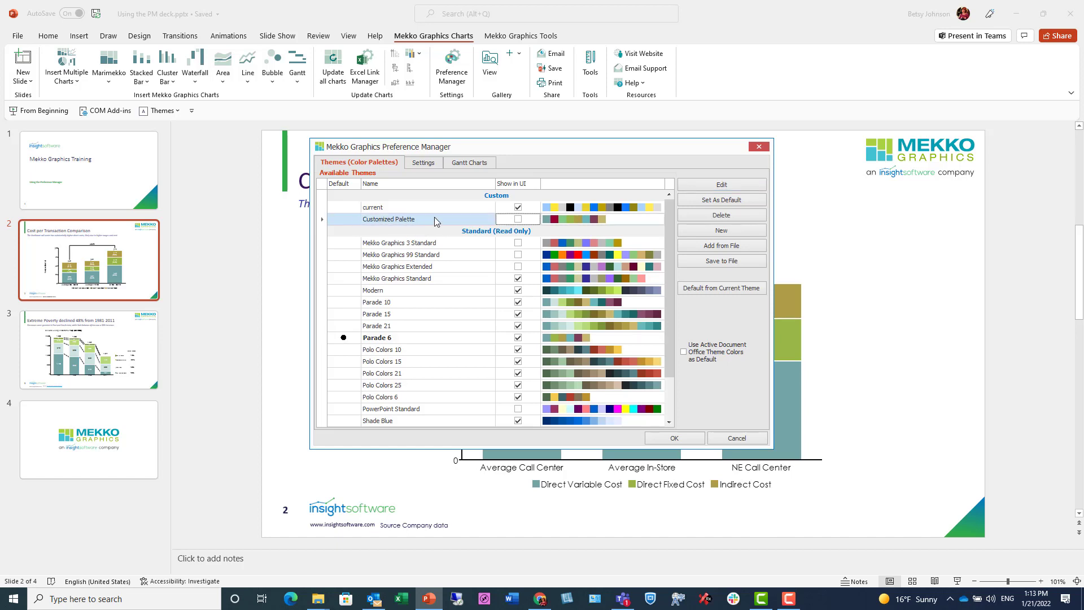
pyautogui.click(518, 220)
pyautogui.click(720, 201)
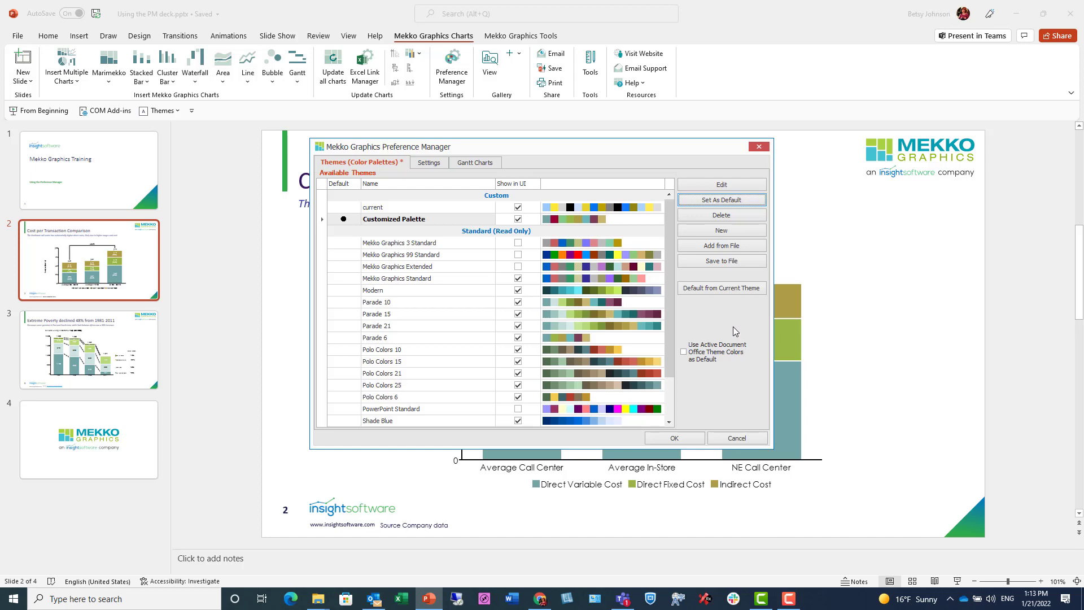
# Create the default color palette from the presentation's current theme.
pyautogui.click(746, 293)
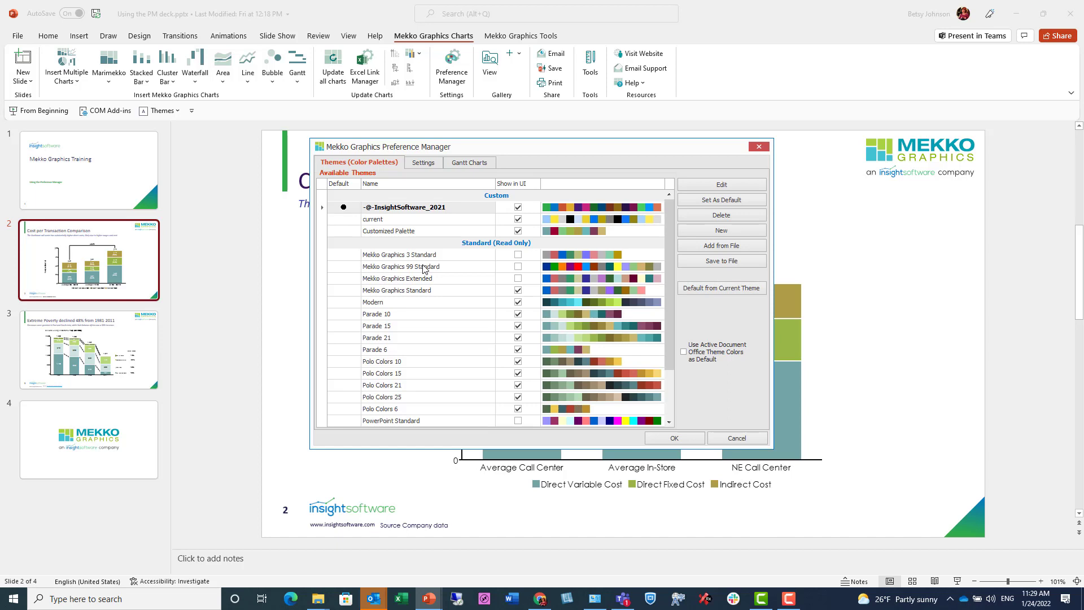
# Set the general font size for Gantt charts to 14.
pyautogui.click(490, 164)
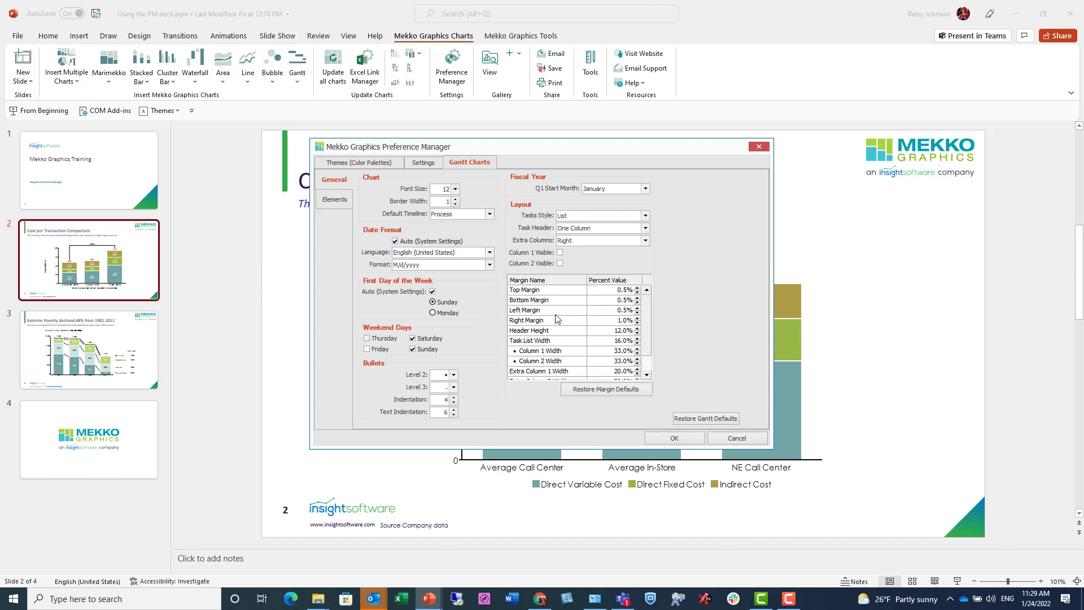
pyautogui.click(456, 190)
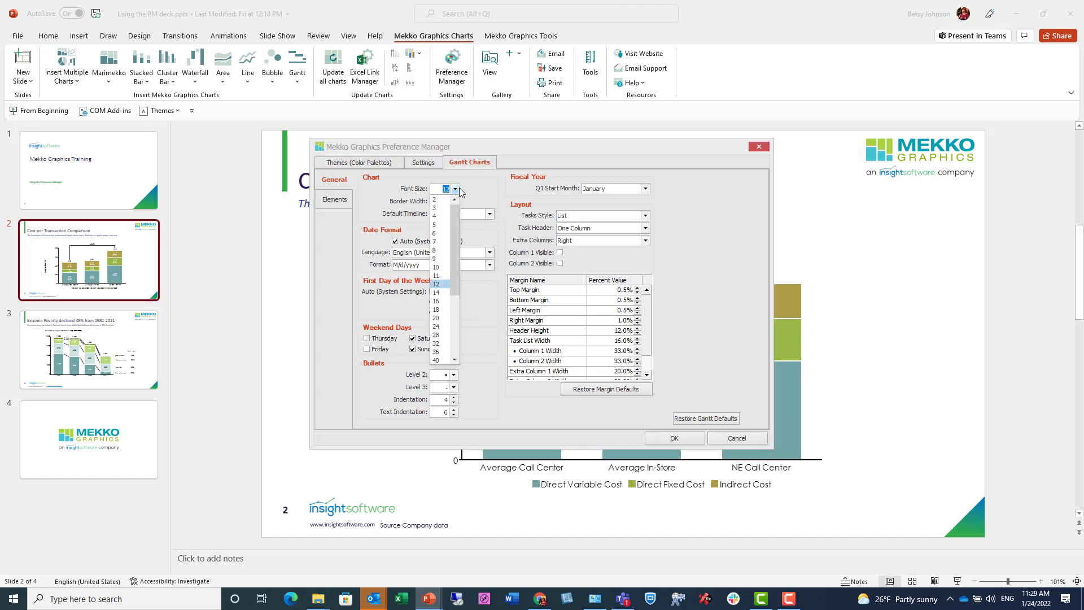
pyautogui.click(438, 293)
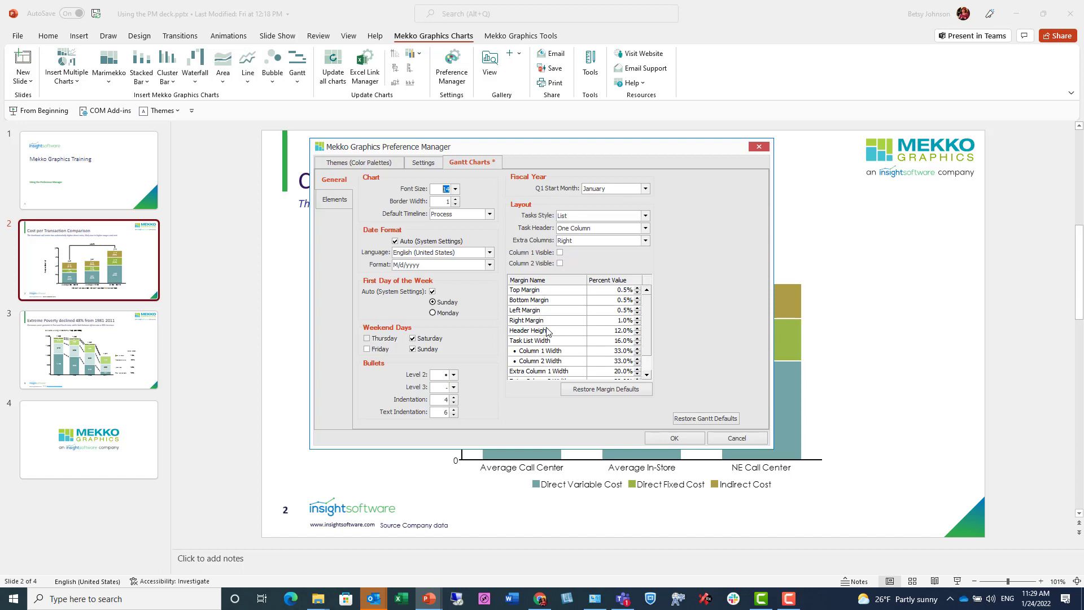
# Increase the process border width in the default style of the Gantt chart elements.
pyautogui.click(340, 207)
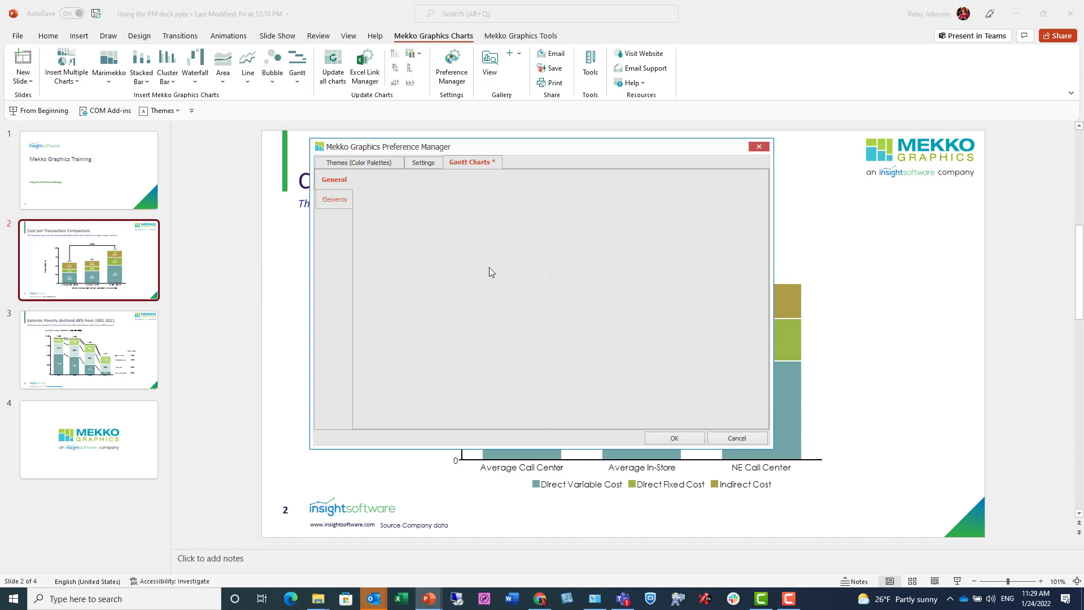
pyautogui.click(342, 208)
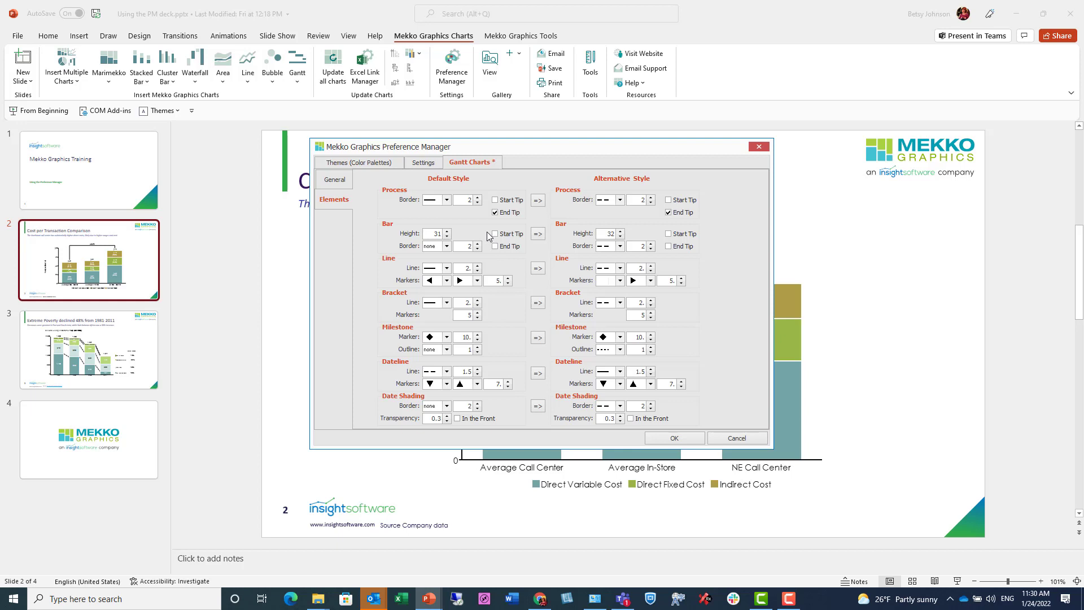
pyautogui.click(477, 197)
pyautogui.click(477, 197)
pyautogui.click(477, 197)
pyautogui.click(477, 197)
pyautogui.click(477, 197)
pyautogui.click(477, 197)
pyautogui.click(477, 197)
pyautogui.click(477, 197)
# Increase the Line Series width in the chart line style settings.
pyautogui.click(423, 163)
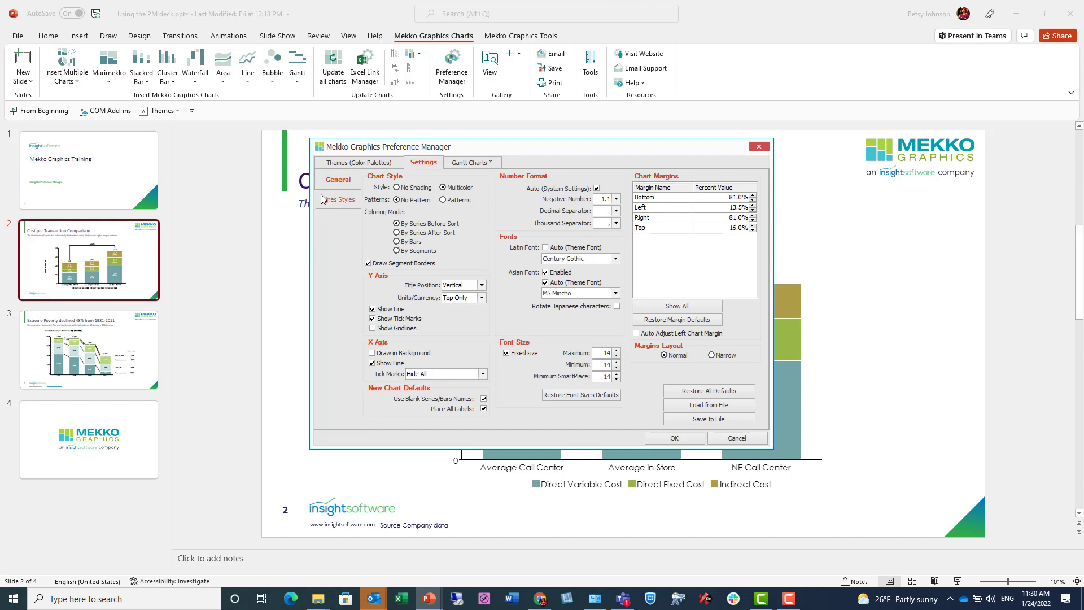
pyautogui.click(340, 203)
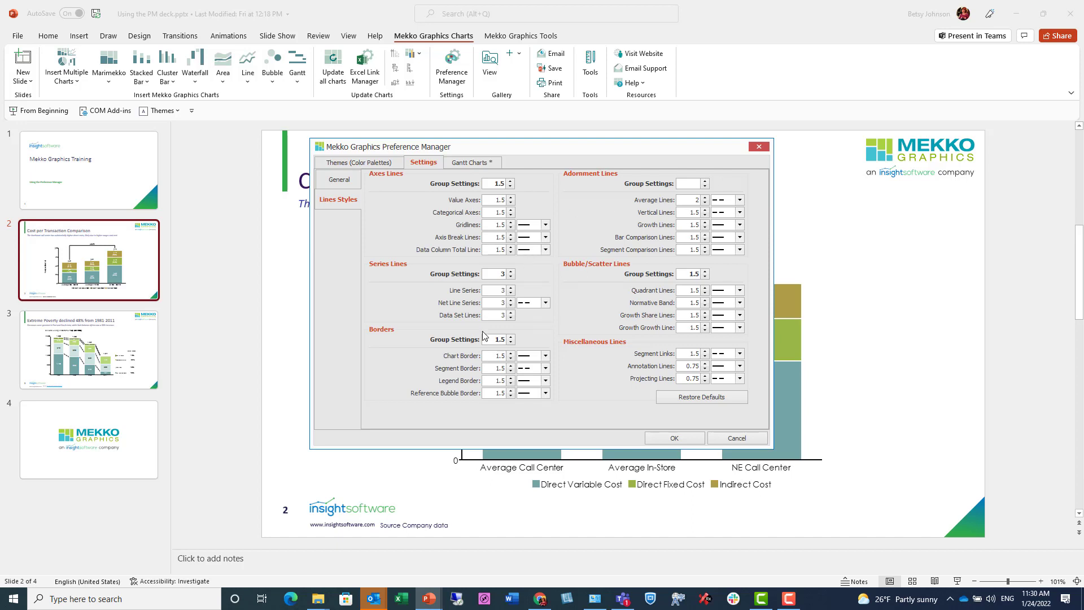
pyautogui.click(511, 289)
pyautogui.click(511, 289)
pyautogui.click(510, 289)
pyautogui.click(511, 289)
pyautogui.click(510, 289)
pyautogui.click(511, 289)
pyautogui.click(511, 289)
pyautogui.doubleClick(510, 289)
pyautogui.click(511, 290)
pyautogui.click(511, 289)
pyautogui.click(511, 289)
pyautogui.click(494, 303)
pyautogui.click(548, 368)
# Try to save the -@-InsightSoftware_2021 theme to an XML file in the Documents folder.
pyautogui.click(379, 165)
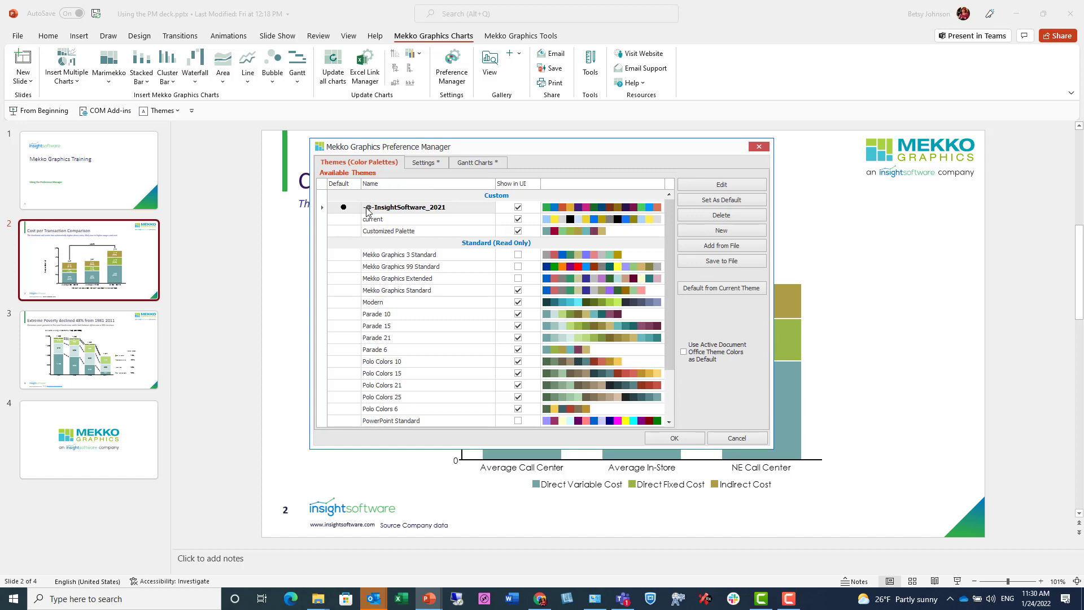
pyautogui.click(429, 210)
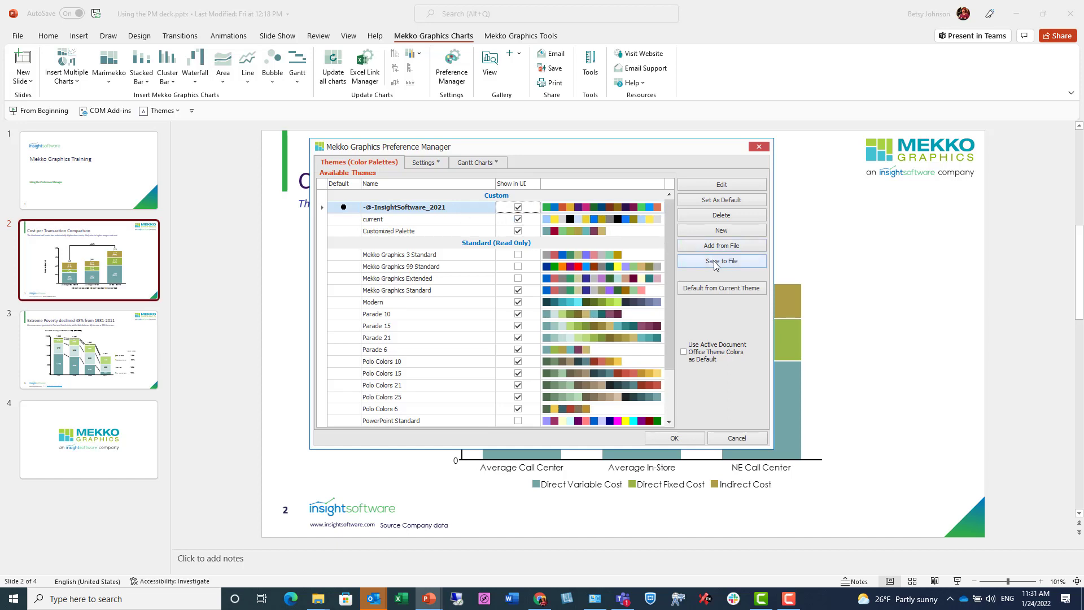
pyautogui.click(747, 261)
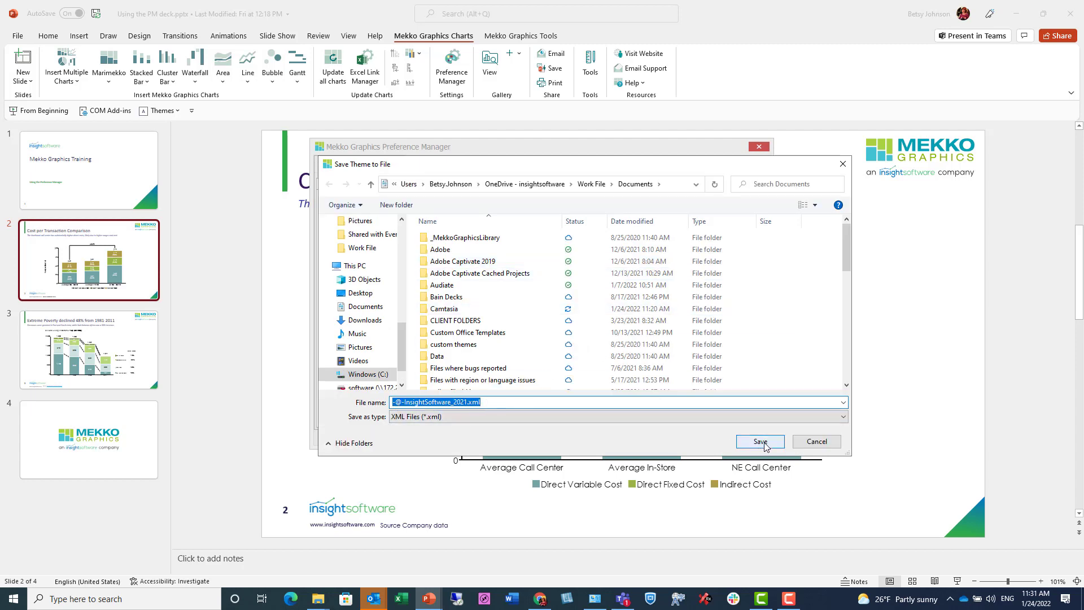
pyautogui.click(816, 441)
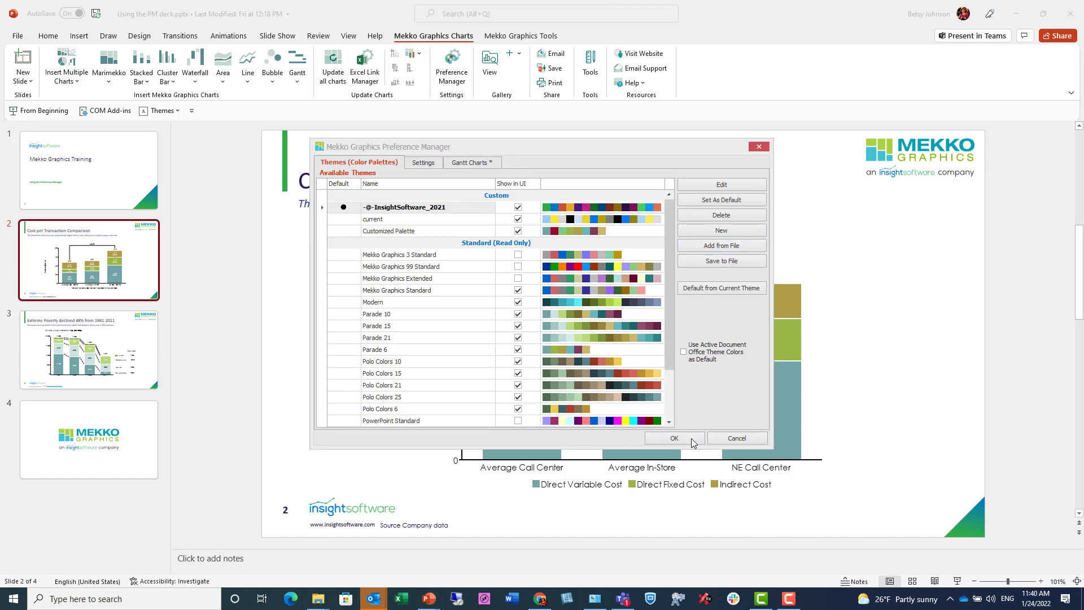
# Apply the preference settings and switch to the update charts.pptx presentation.
pyautogui.click(692, 440)
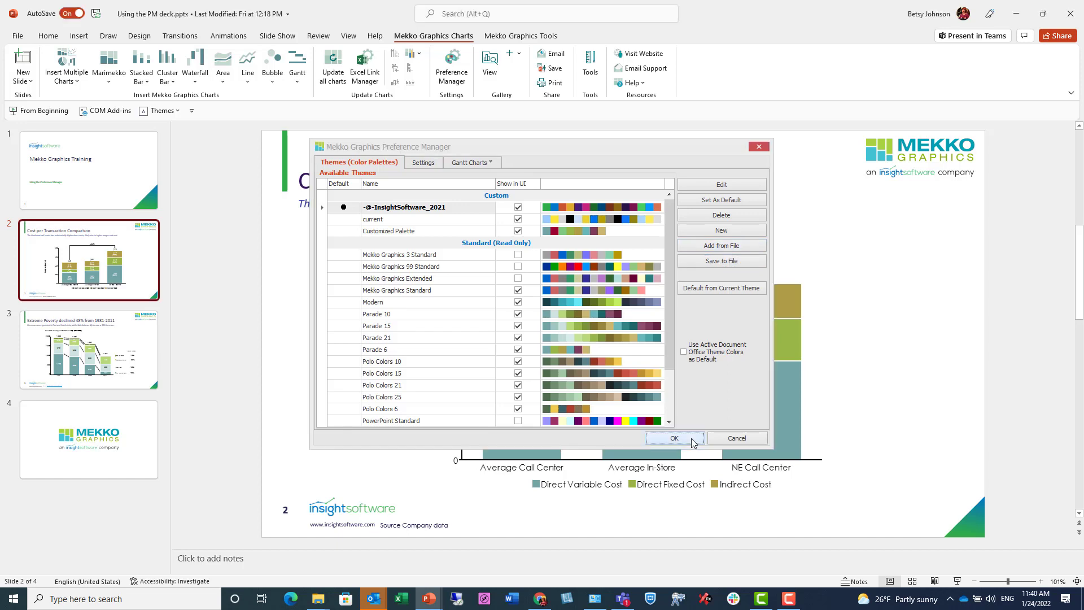
pyautogui.moveTo(422, 608)
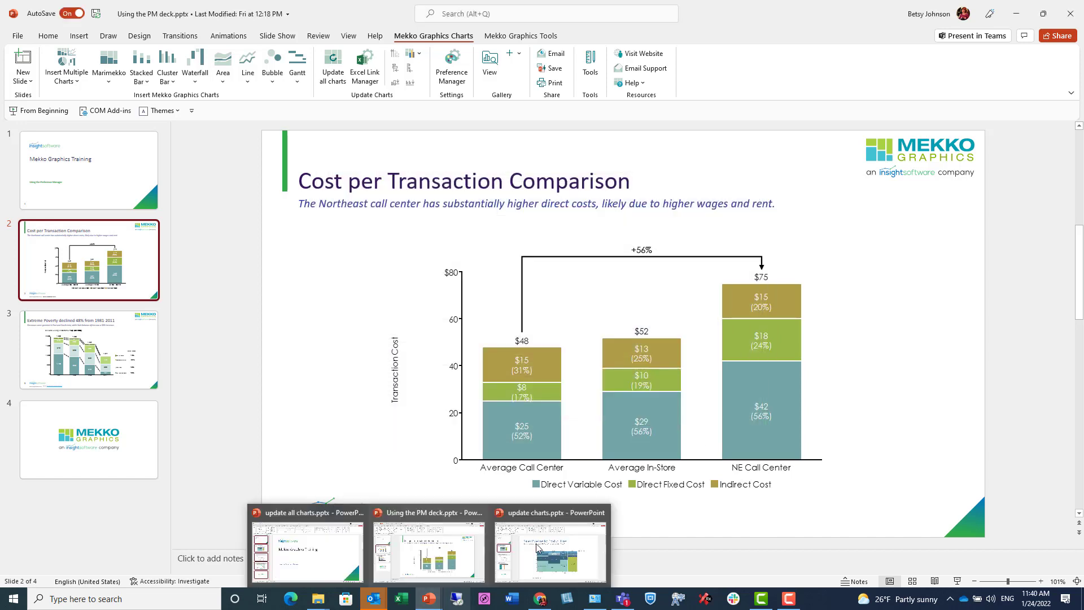
pyautogui.click(559, 542)
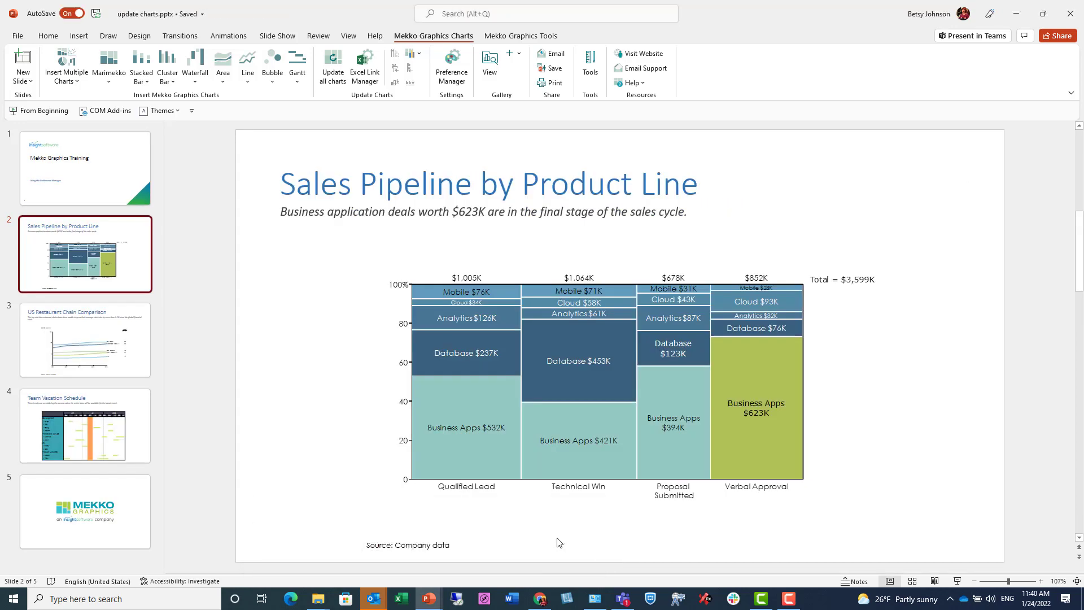